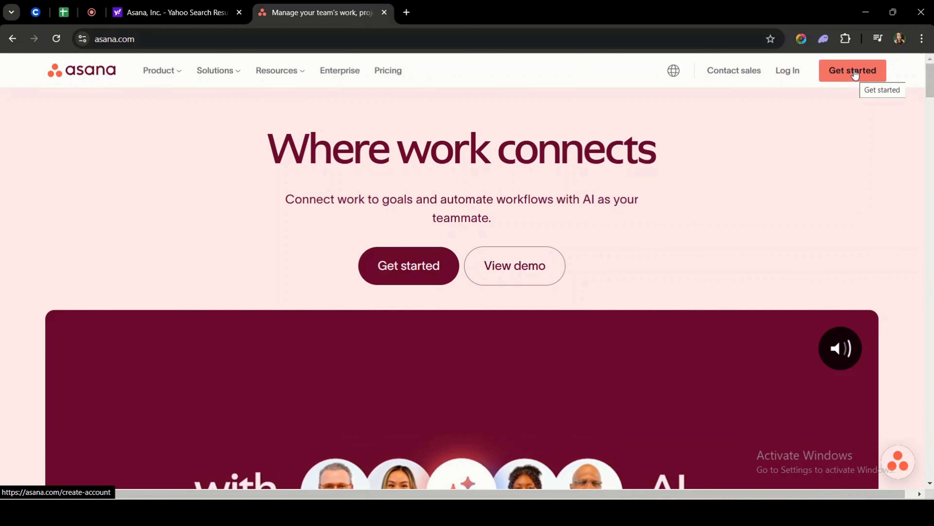
- Sign up for Asana with an existing Google account and dismiss the privacy statement banner on the home page
click(854, 72)
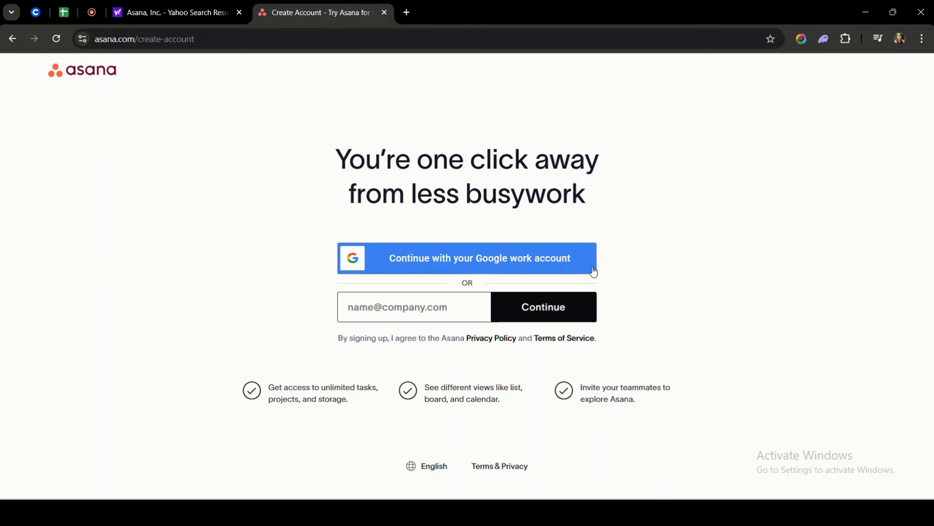
click(406, 259)
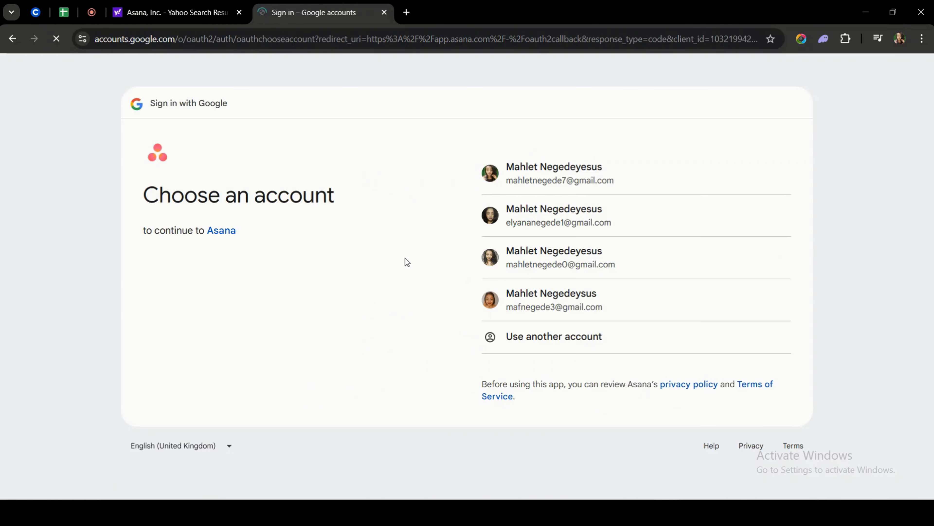
click(585, 297)
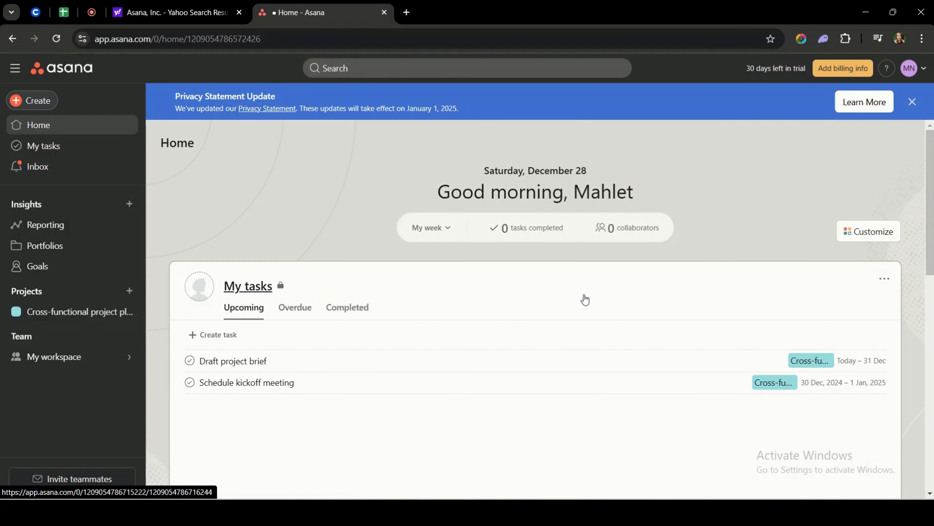
click(912, 102)
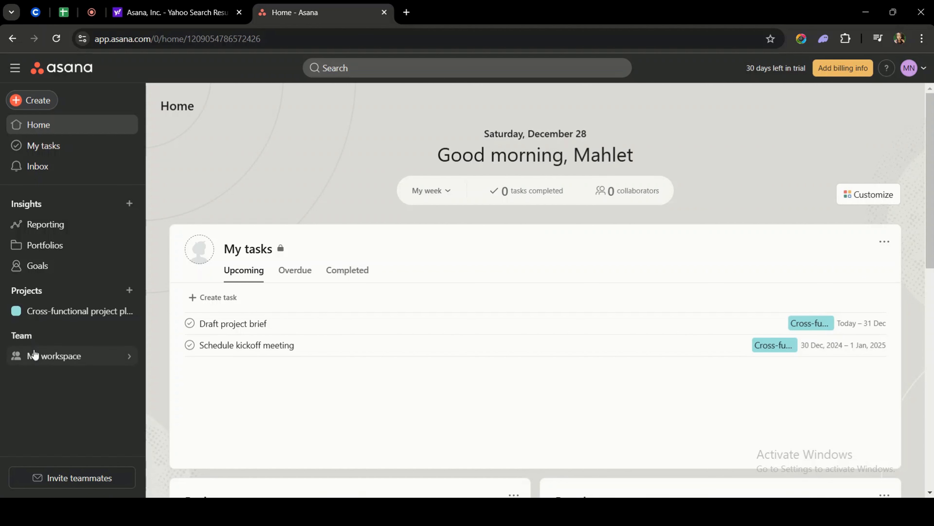
- View the personal My tasks page in its list, board and calendar layouts
mouse_move(37, 357)
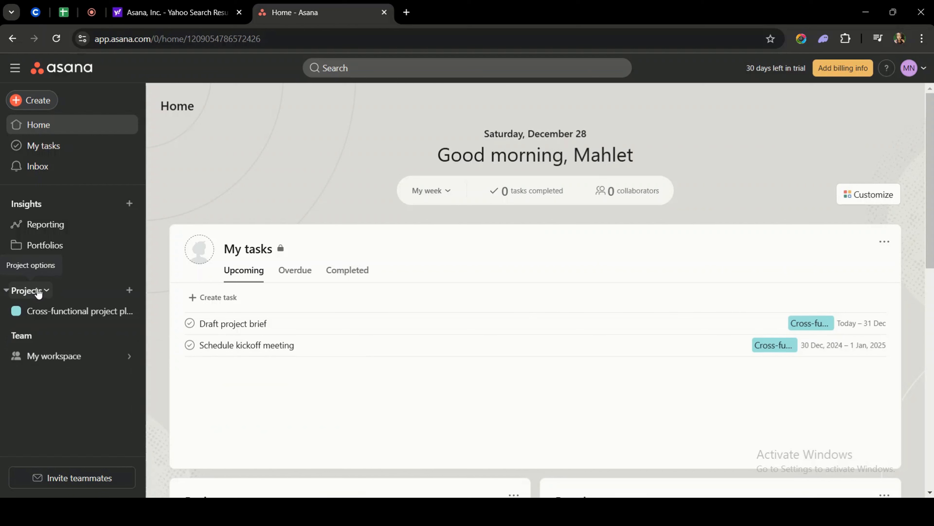
mouse_move(73, 363)
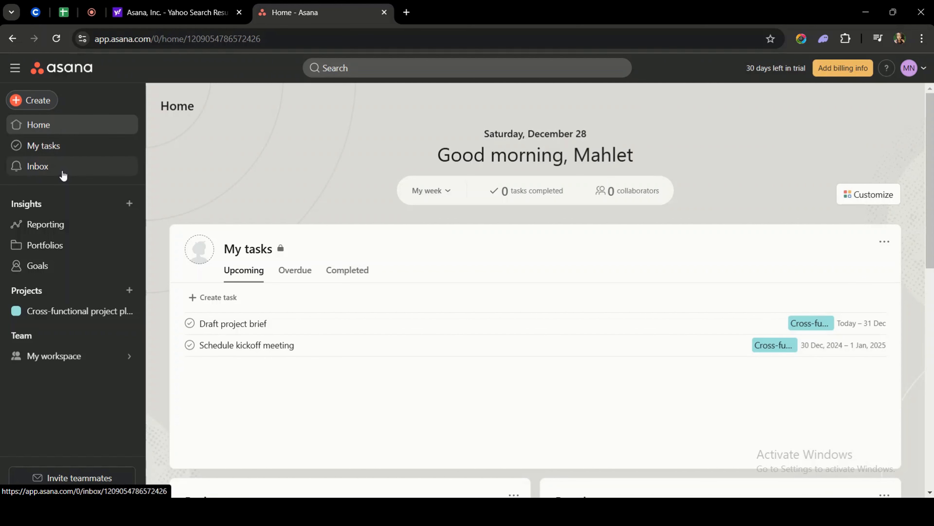
click(60, 147)
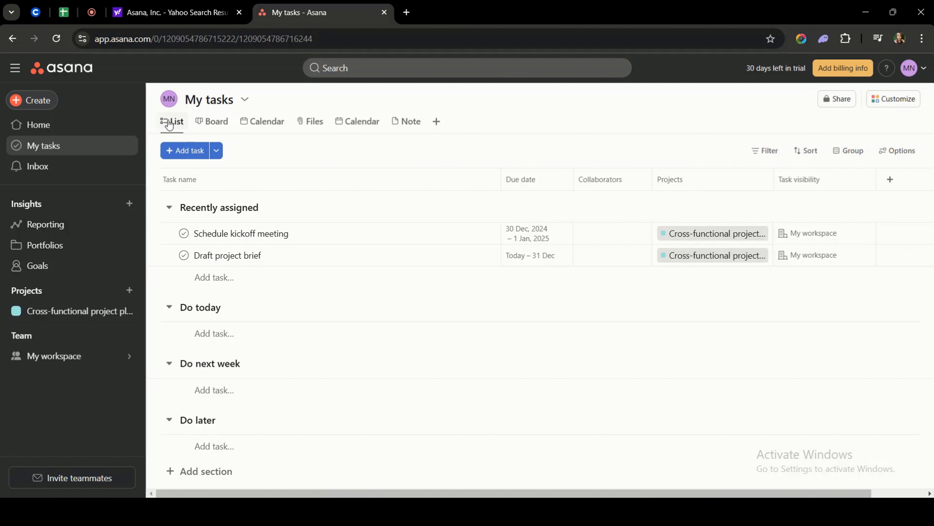
click(215, 123)
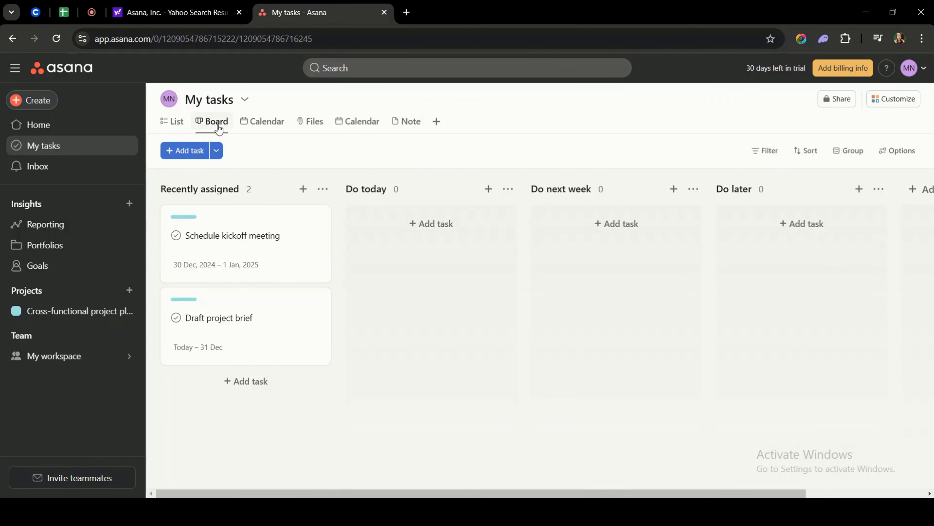
click(278, 124)
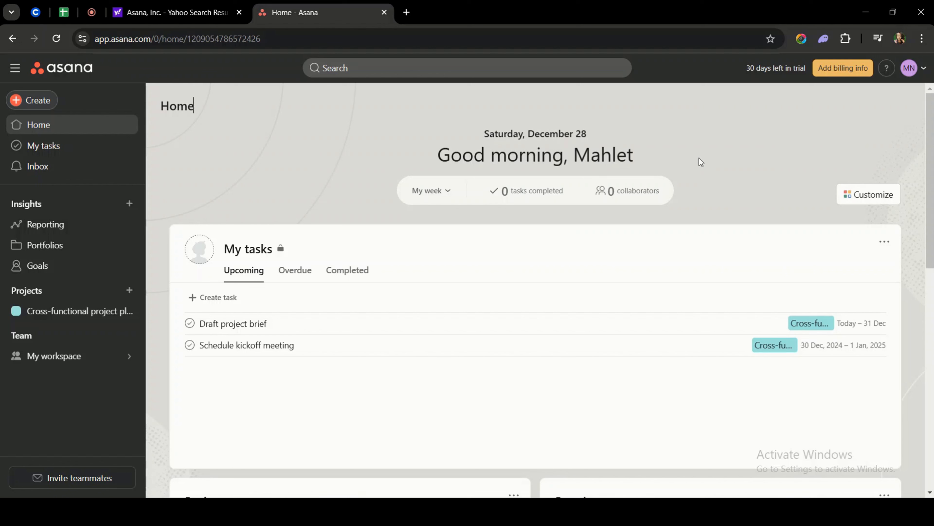
- Examine the background colours and widgets offered for customizing the home page
click(876, 196)
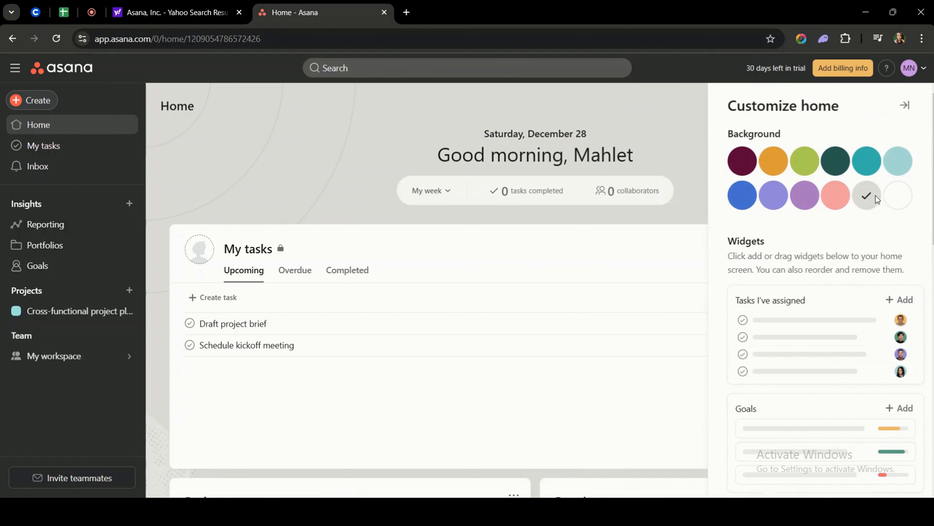
scroll(842, 309, down, 2)
scroll(843, 309, down, 5)
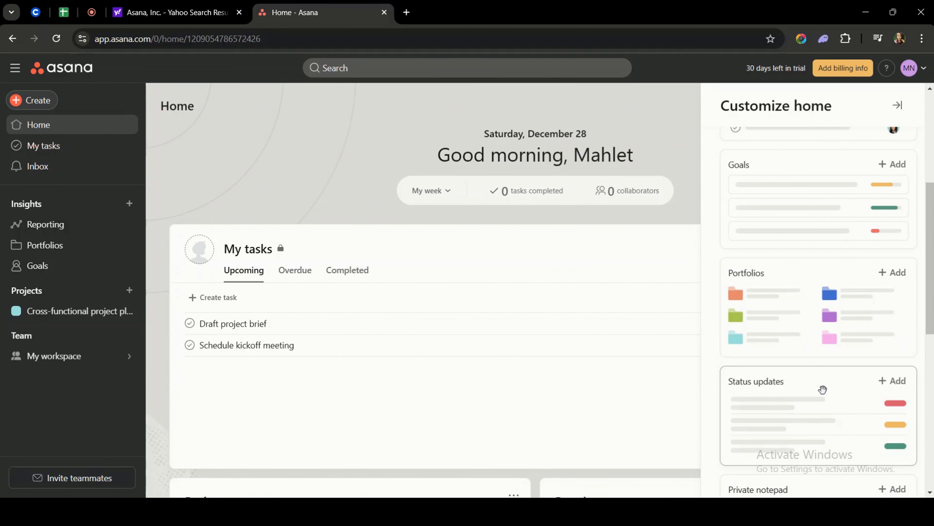
scroll(824, 391, down, 1)
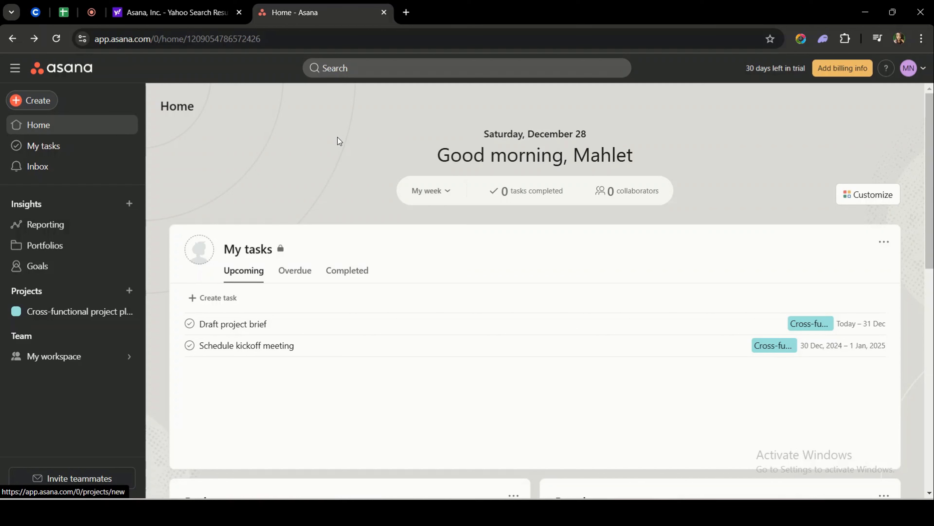
- Start a new project from the Cross-Functional Project Plan template, beginning at the home page's Projects widget
scroll(281, 193, down, 2)
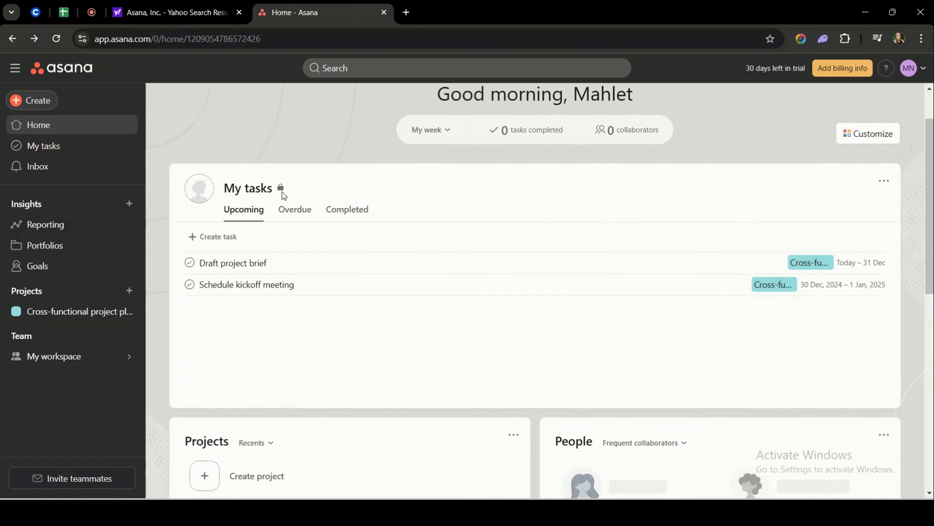
scroll(318, 305, down, 3)
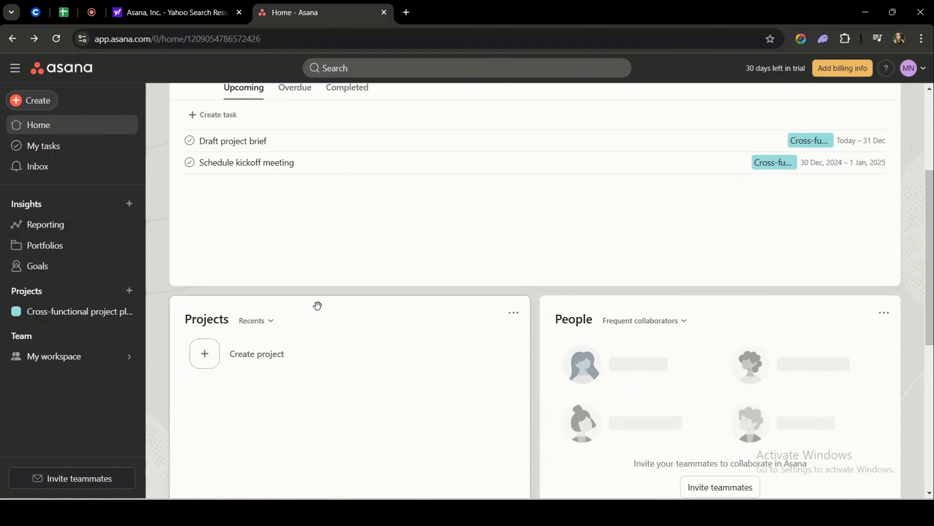
scroll(603, 298, down, 3)
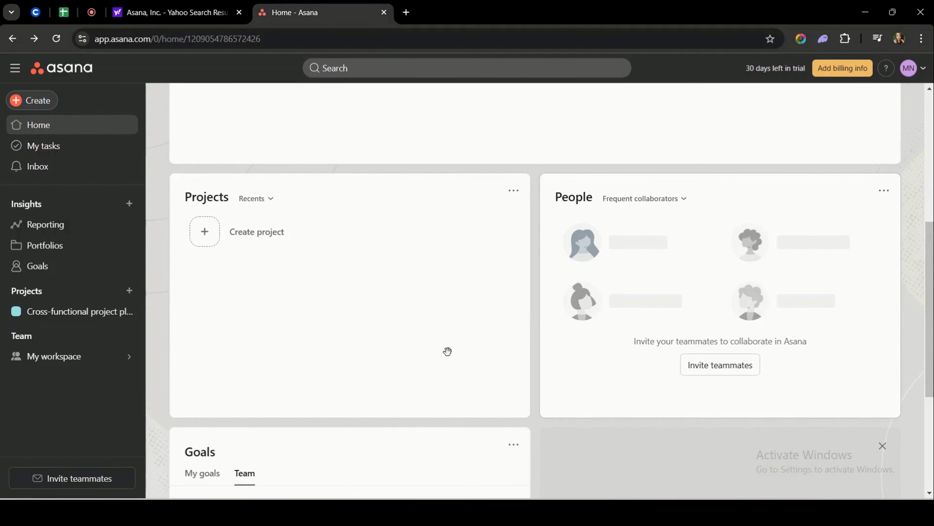
scroll(347, 402, down, 3)
scroll(348, 403, up, 5)
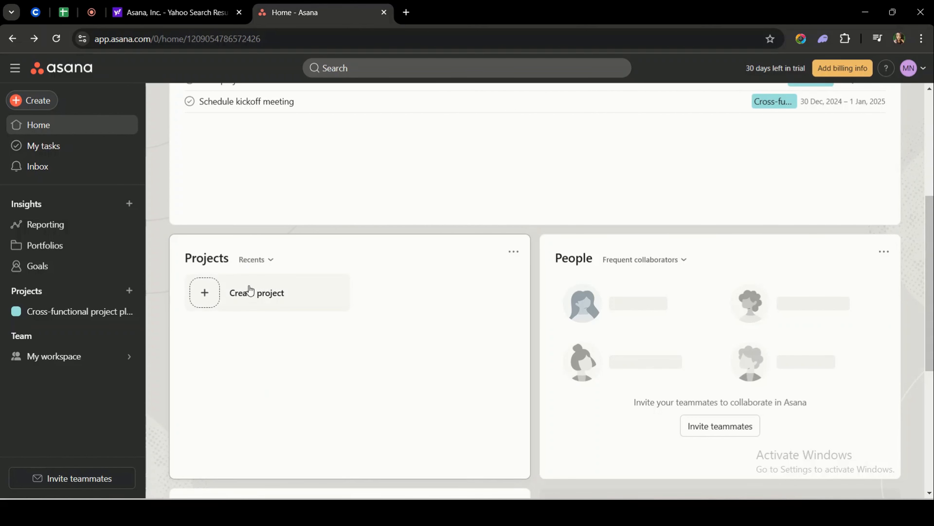
click(250, 297)
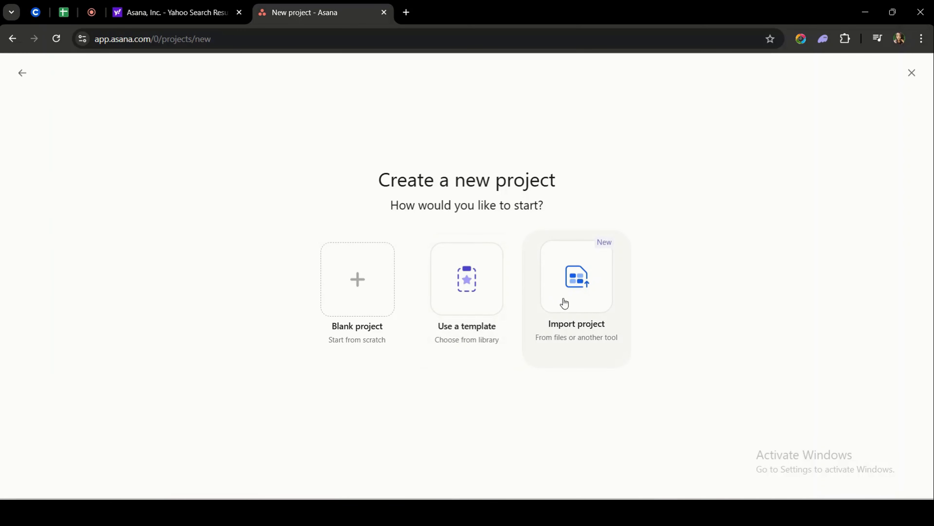
click(467, 301)
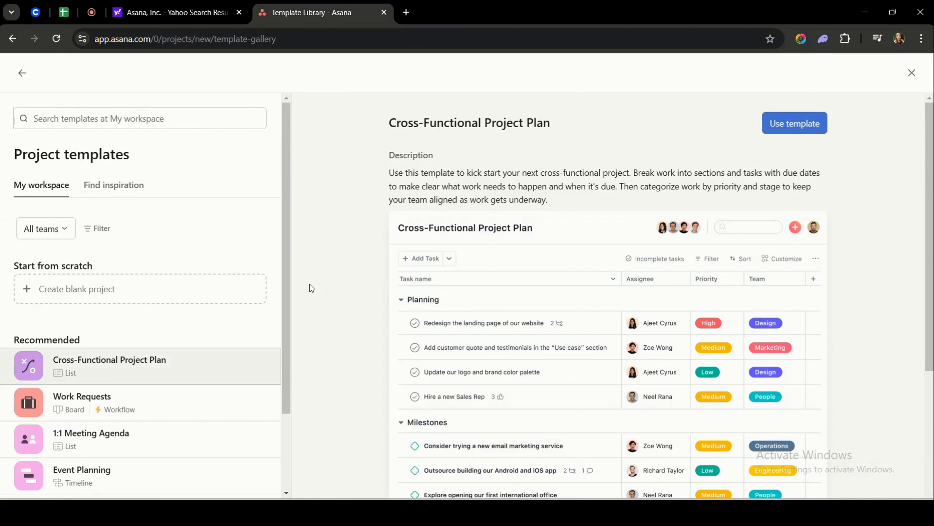
scroll(89, 356, down, 2)
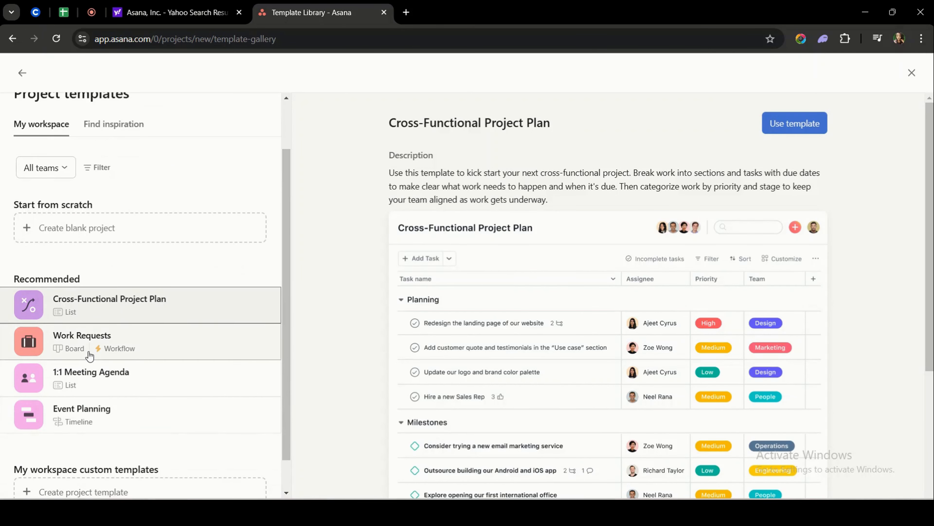
scroll(89, 355, down, 1)
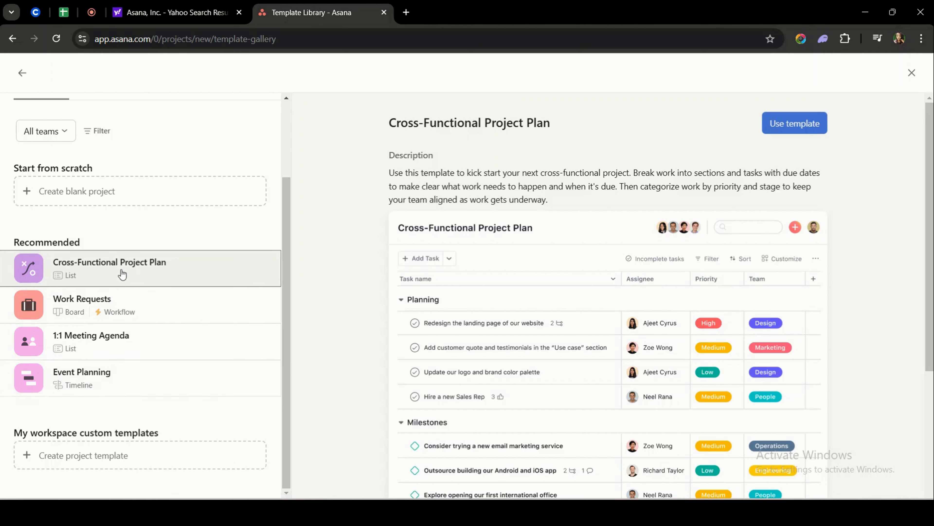
click(812, 124)
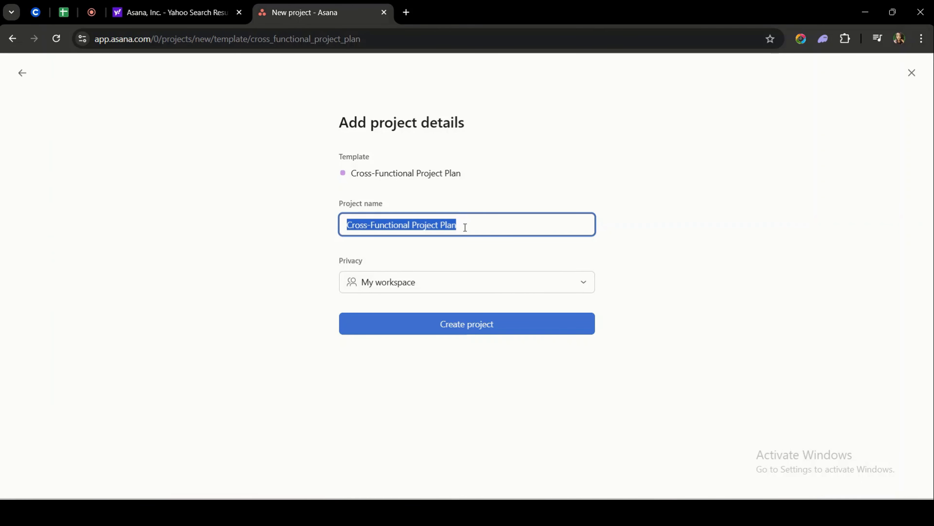
- Replace the project name with "training" and create the project
key(BackSpace)
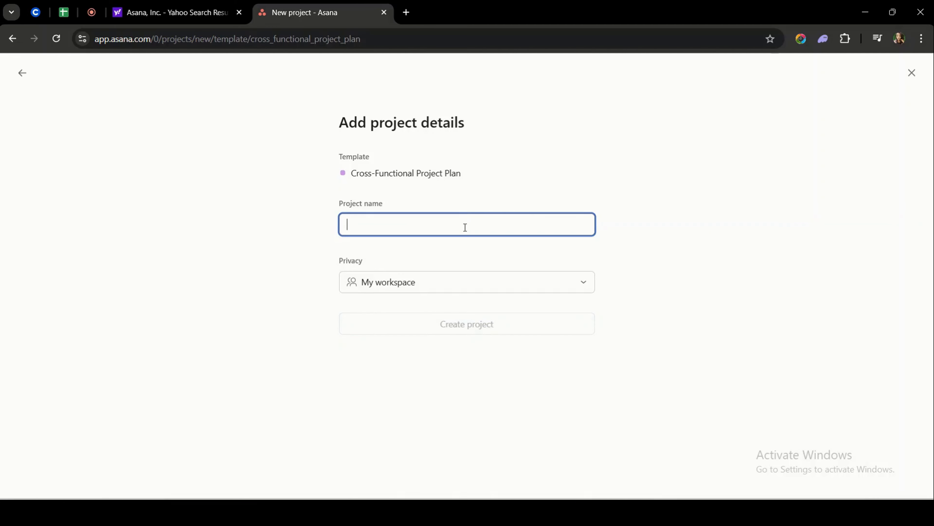
text(training)
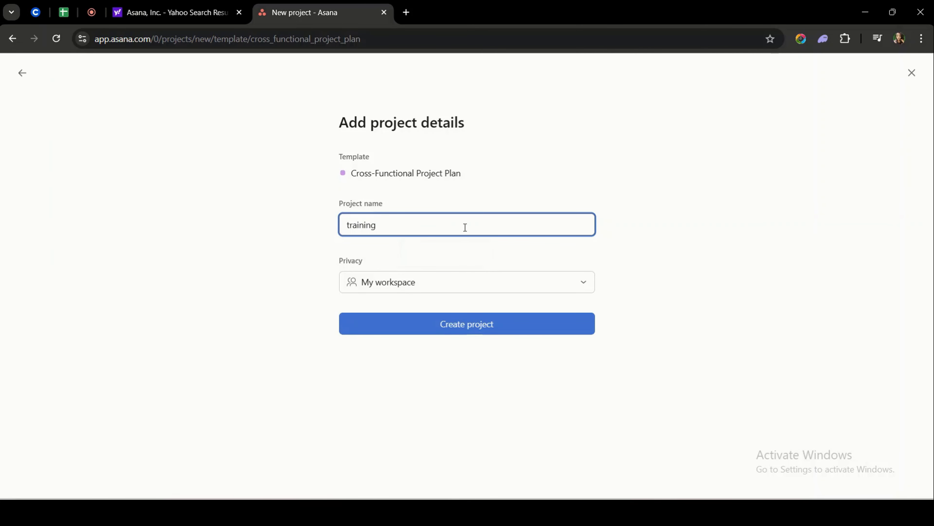
click(459, 323)
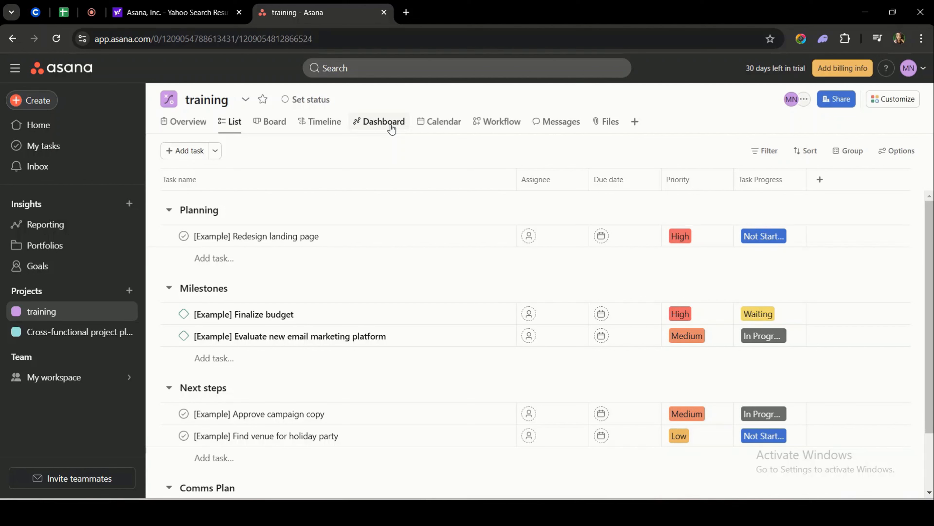
- Look over the training project's calendar and its dashboard charts
click(441, 124)
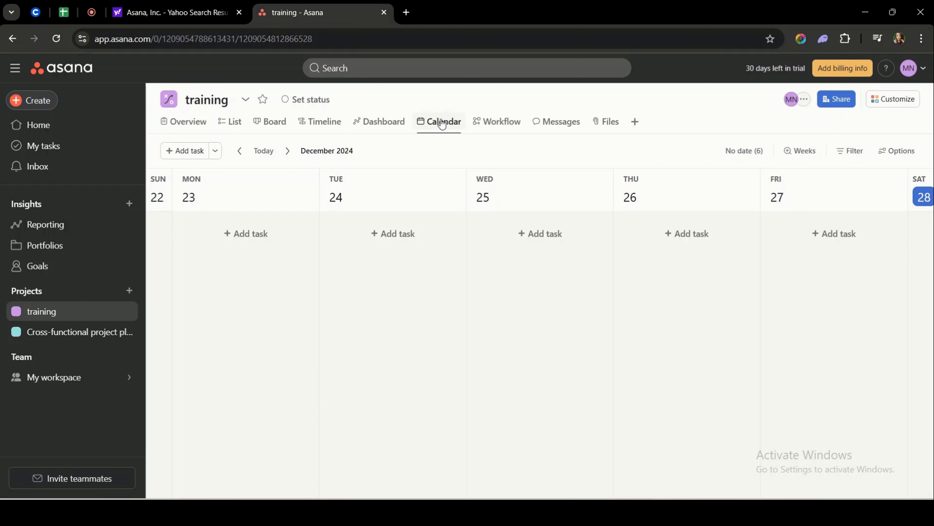
click(387, 124)
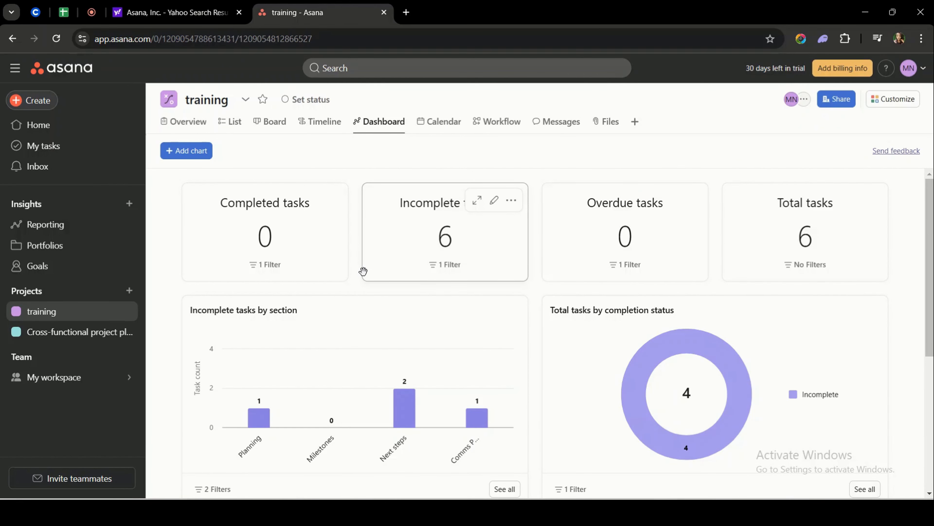
scroll(363, 271, down, 2)
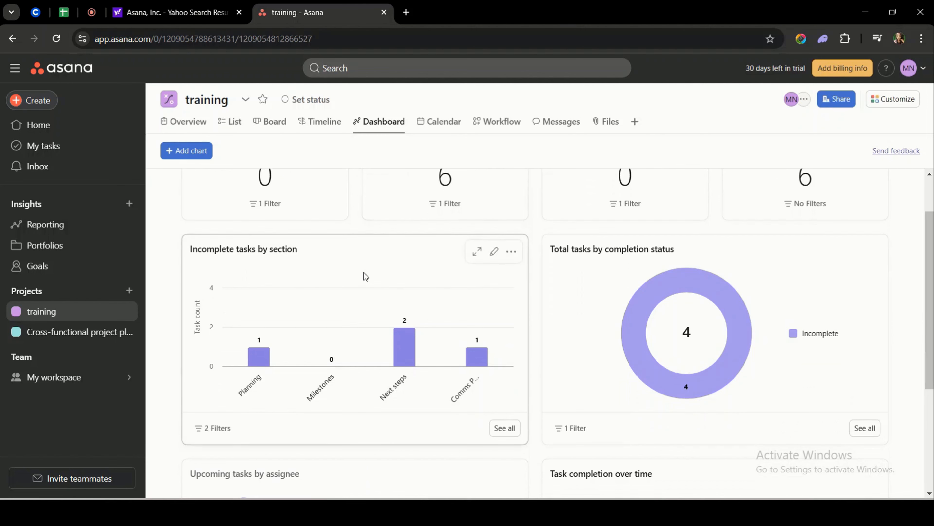
scroll(364, 272, up, 2)
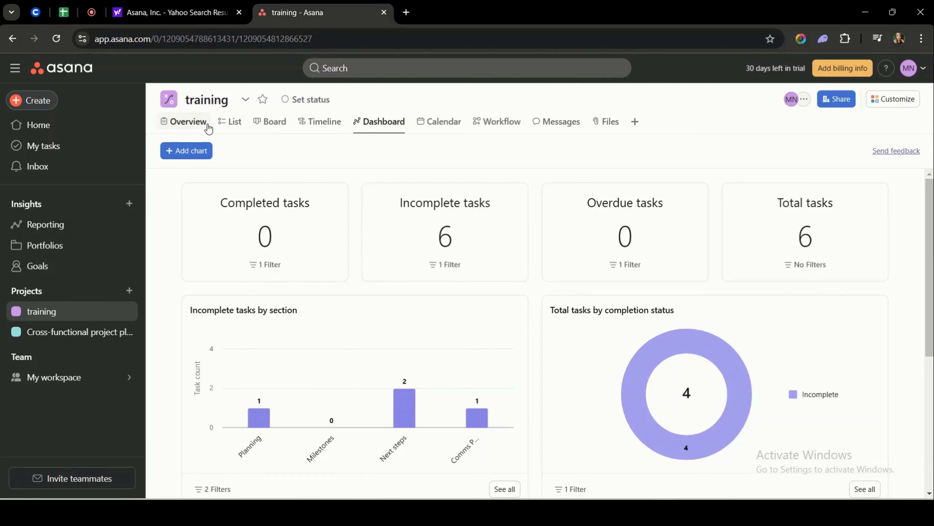
- Return to the training project's task list and review its sections and example tasks
click(225, 125)
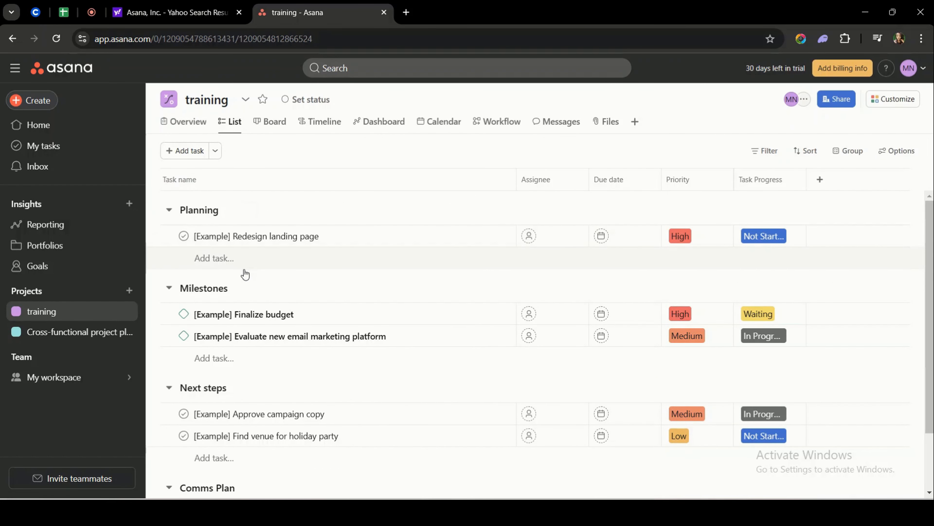
scroll(244, 275, down, 2)
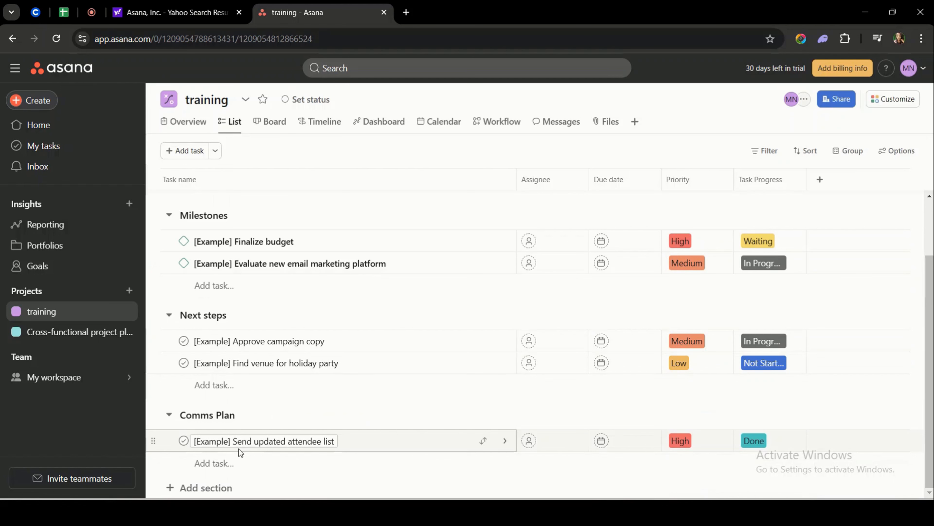
scroll(239, 450, up, 1)
scroll(239, 452, up, 2)
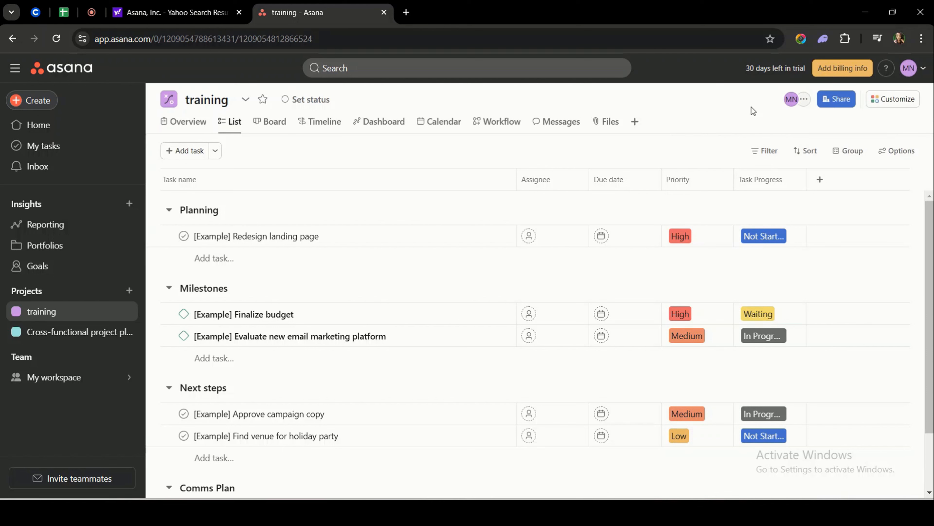
- Review the permission roles available for inviting members to the training project, leaving the sharing settings as they are
click(847, 104)
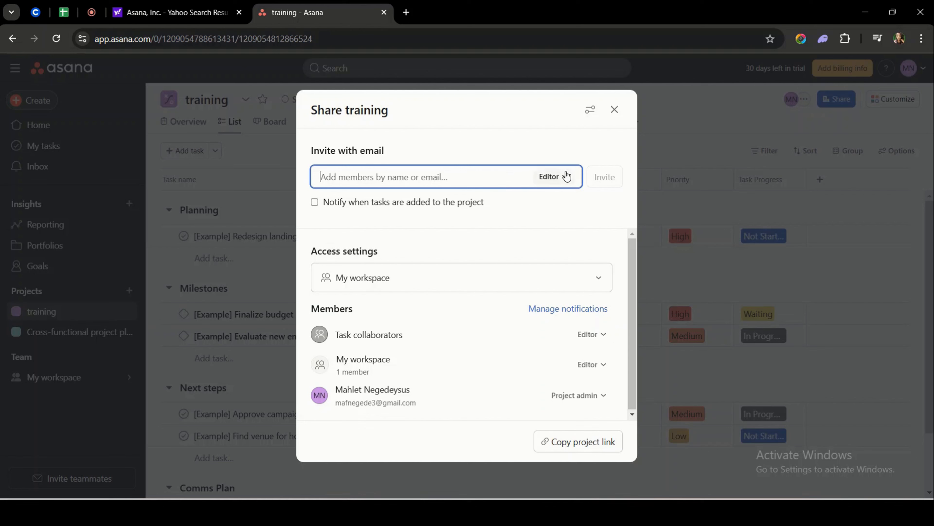
click(563, 177)
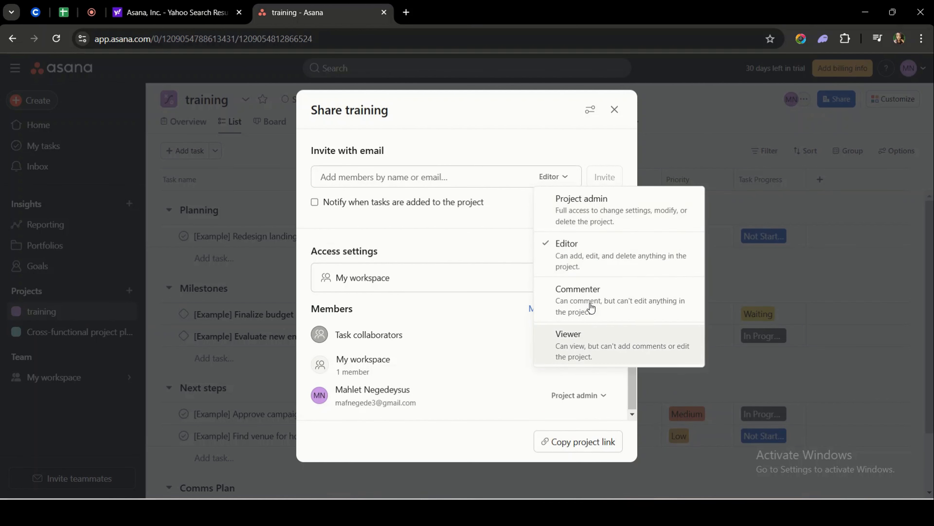
click(523, 124)
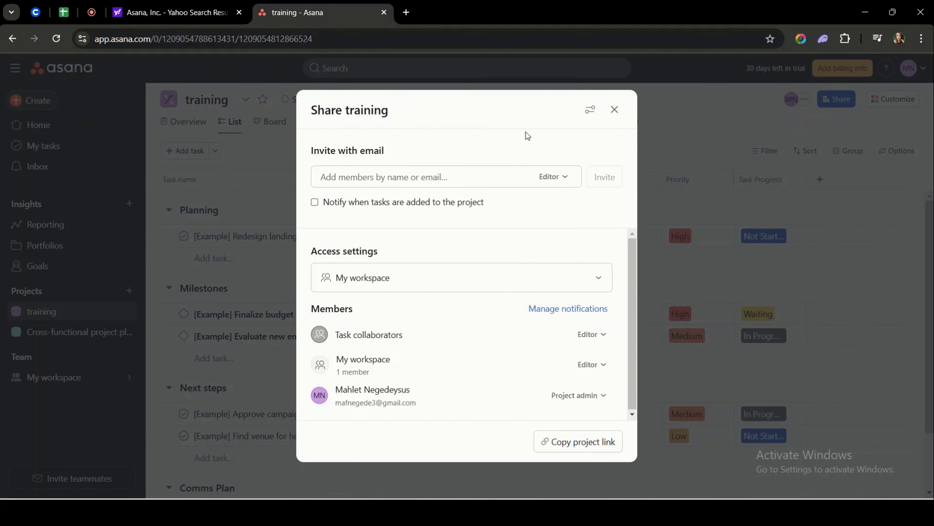
click(614, 112)
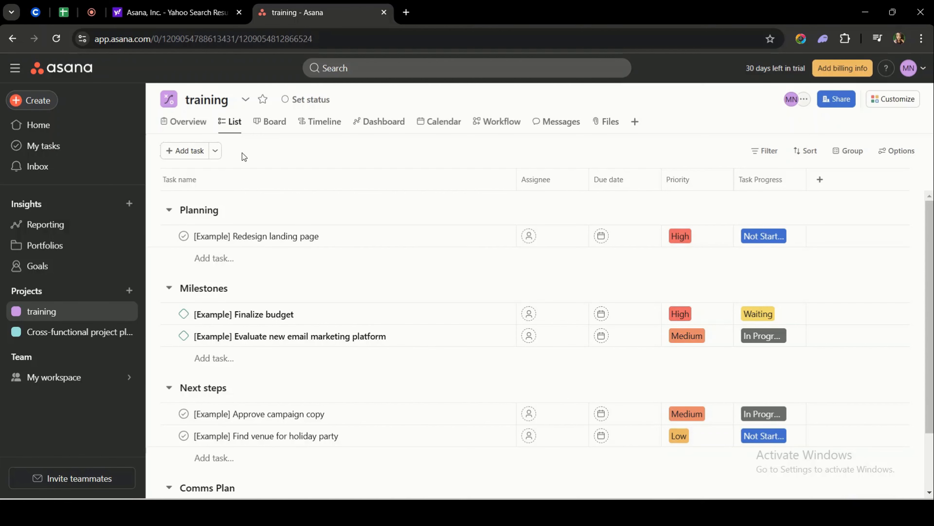
- Add a new task named "feedback collection" to the Planning section of the training project
click(195, 158)
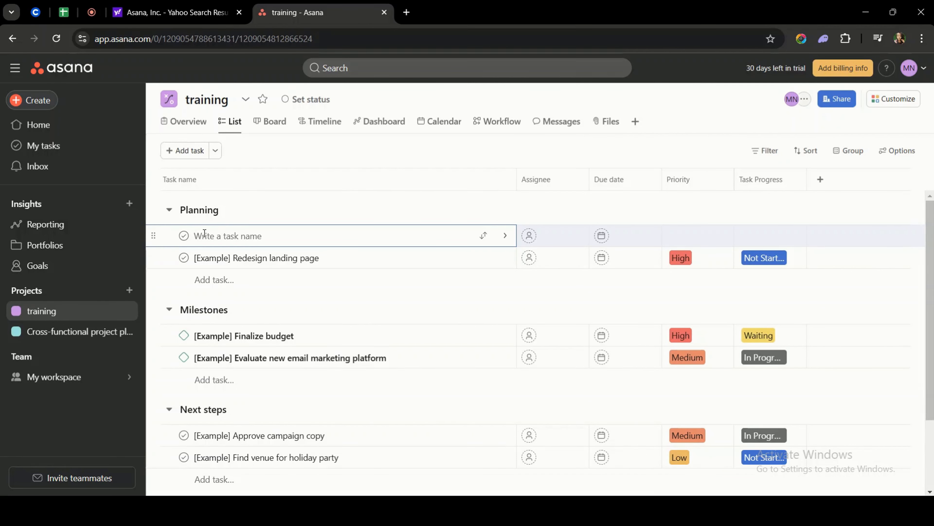
text(feedback collection)
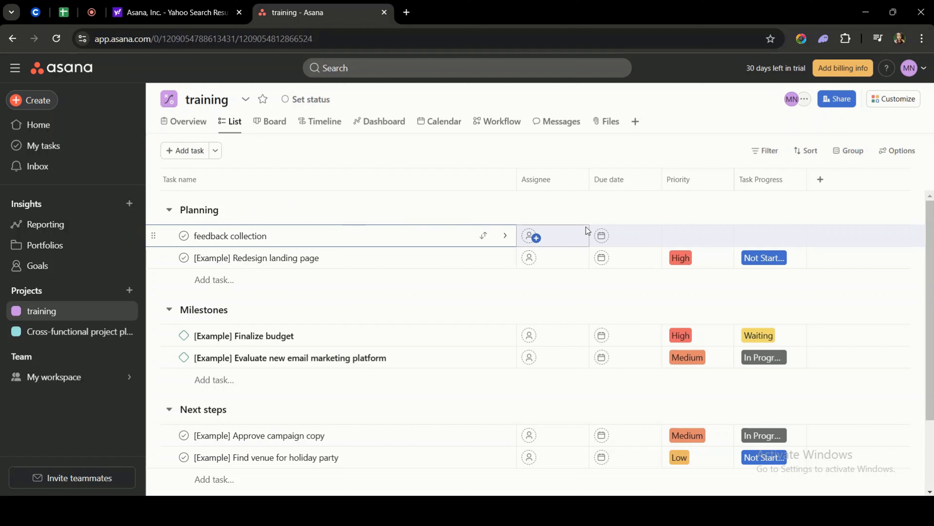
- Assign the "feedback collection" task to the account owner and set its due date to December 31, 2024
click(538, 239)
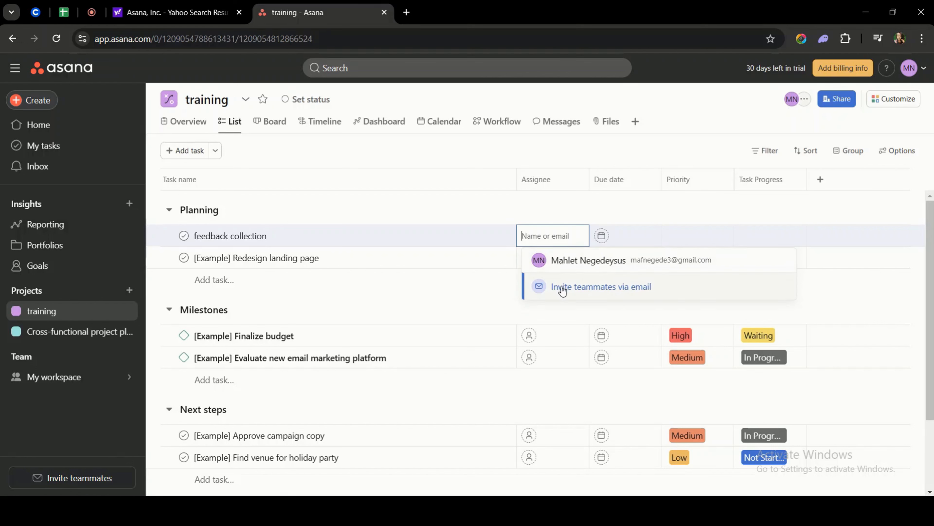
click(571, 260)
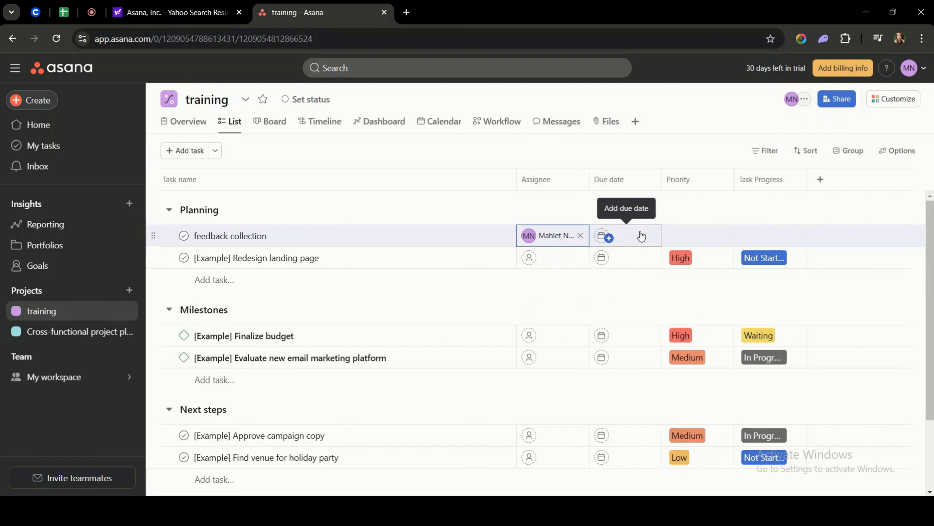
click(609, 238)
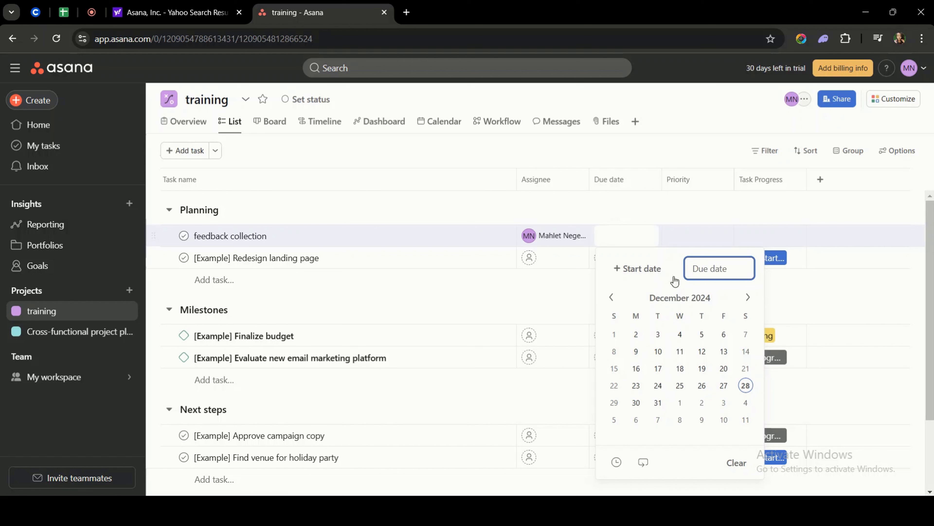
click(658, 409)
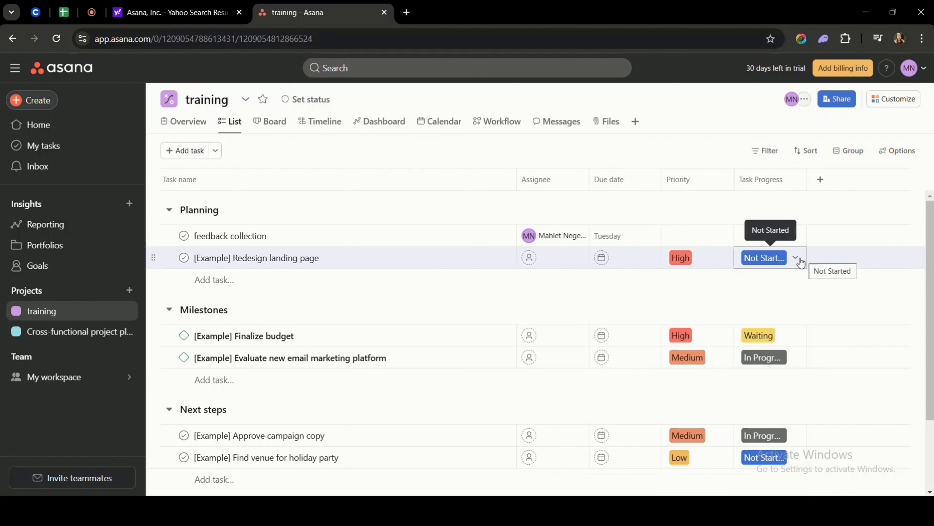
- Set the task progress of "[Example] Redesign landing page" to Done and dismiss the automation tip
click(799, 258)
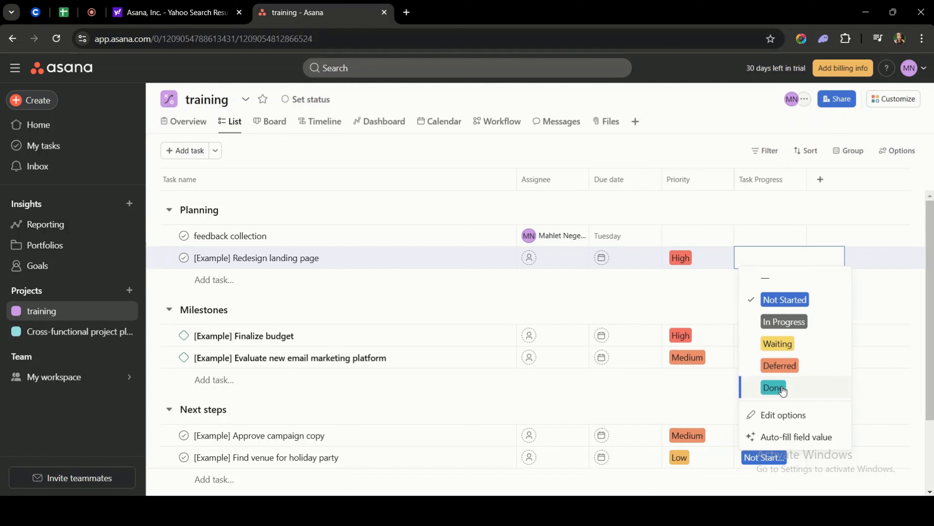
click(774, 388)
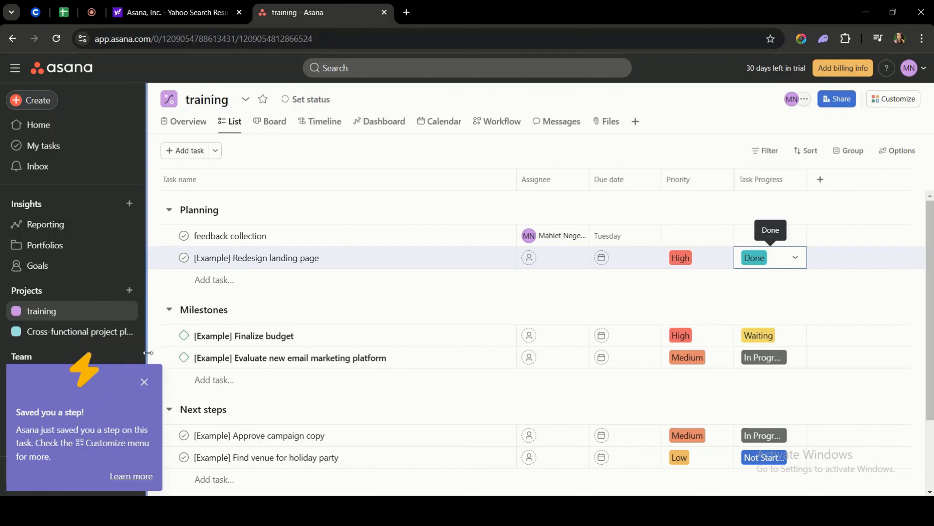
click(145, 383)
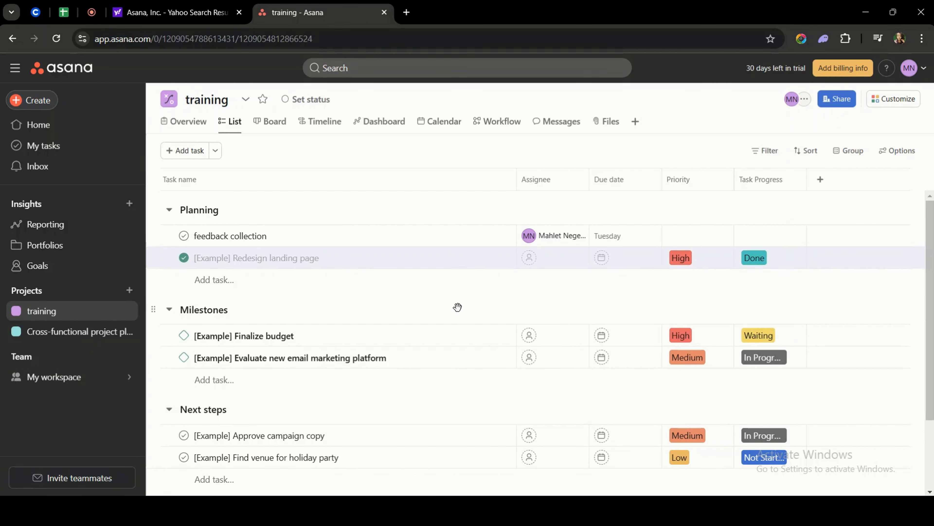